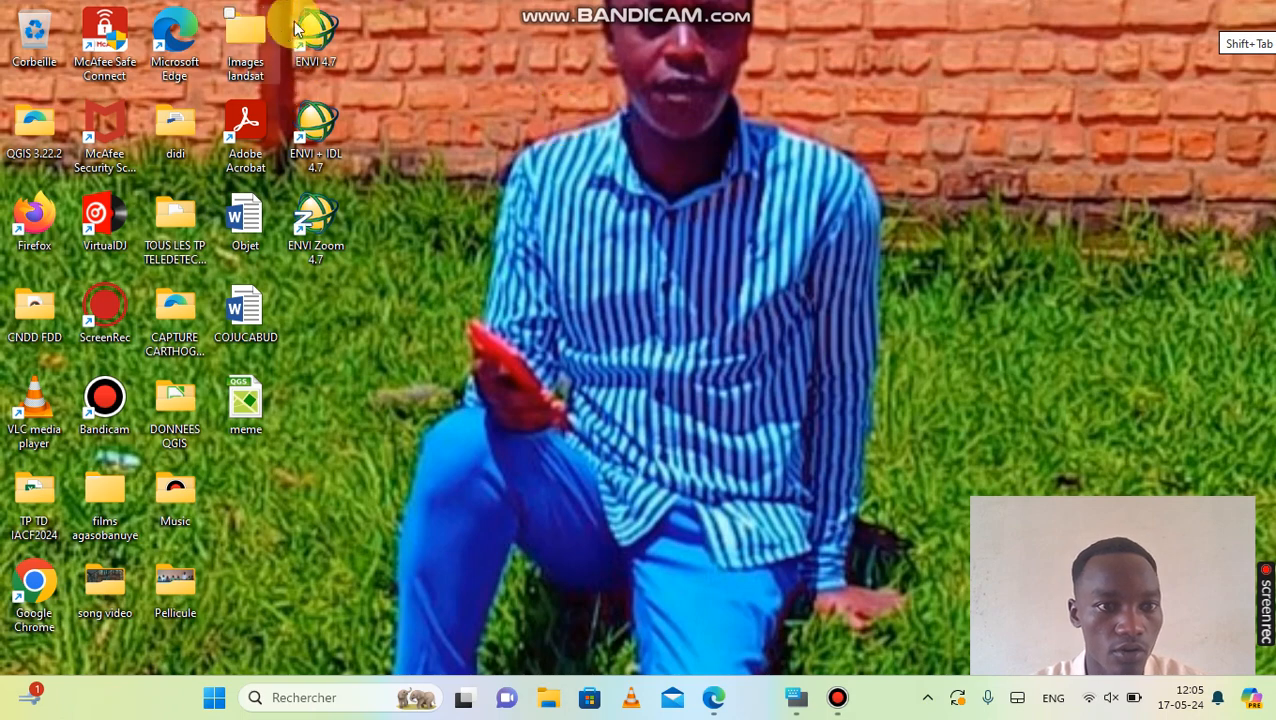
# Launch ENVI 4.7 and open the T1, T1_TIR (1) and T1_TIR images from the 2000 Landsat folder, moving the band list aside.
pyautogui.doubleClick(325, 45)
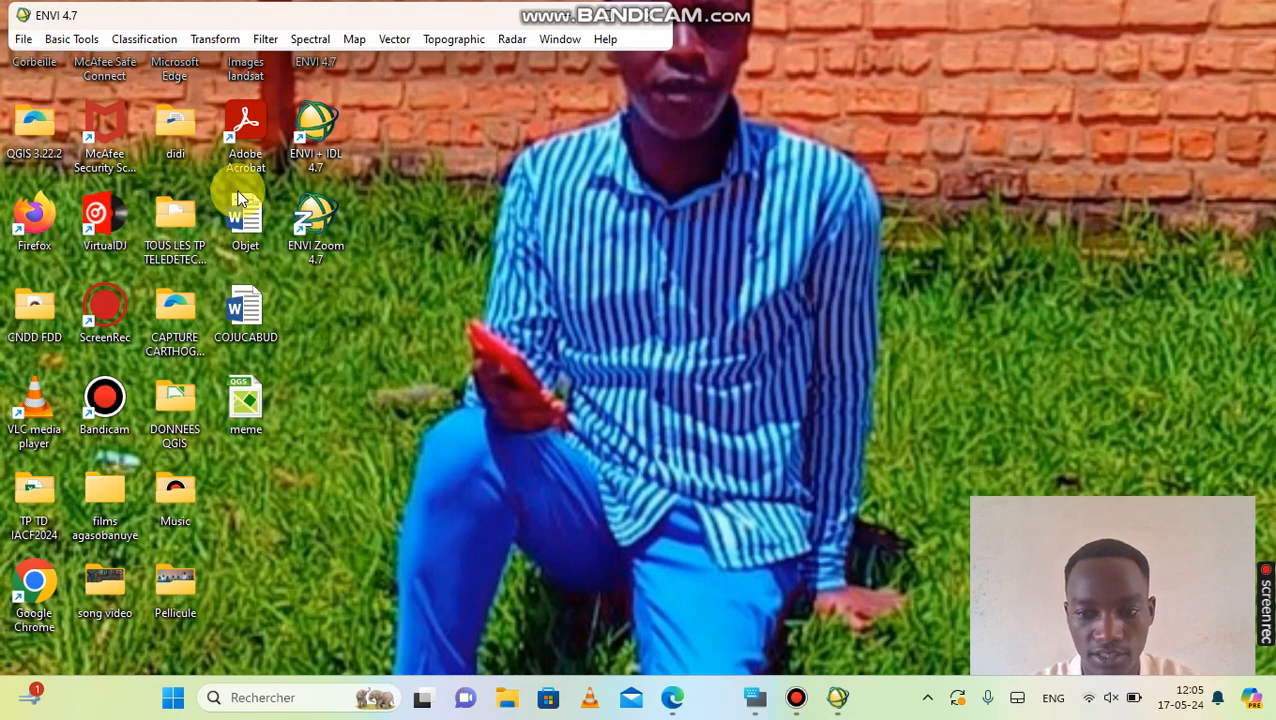
pyautogui.click(23, 38)
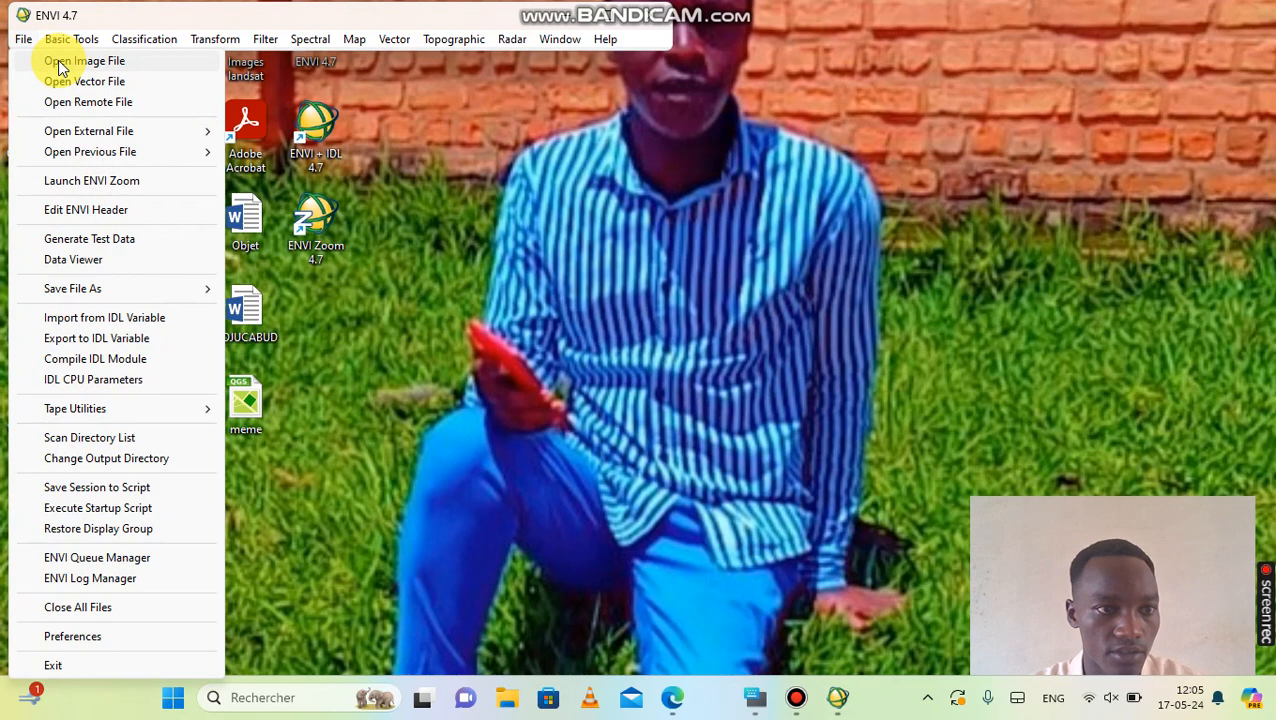
pyautogui.click(58, 63)
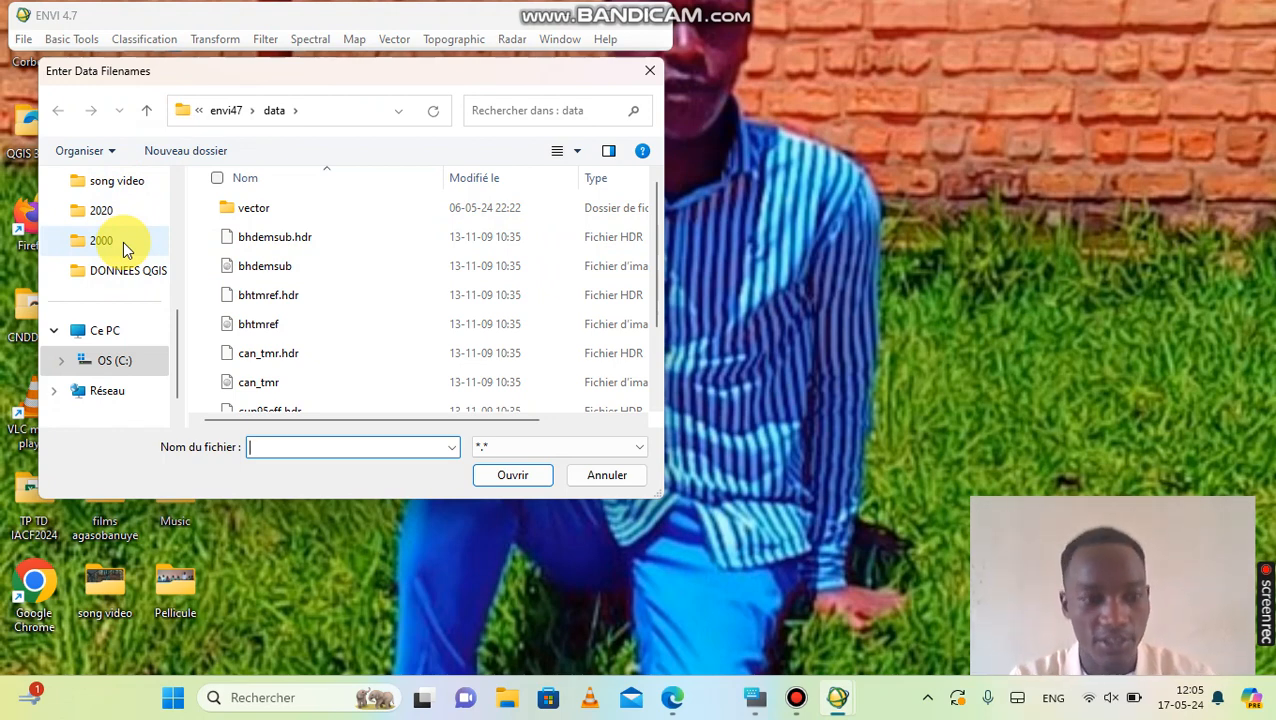
pyautogui.click(110, 243)
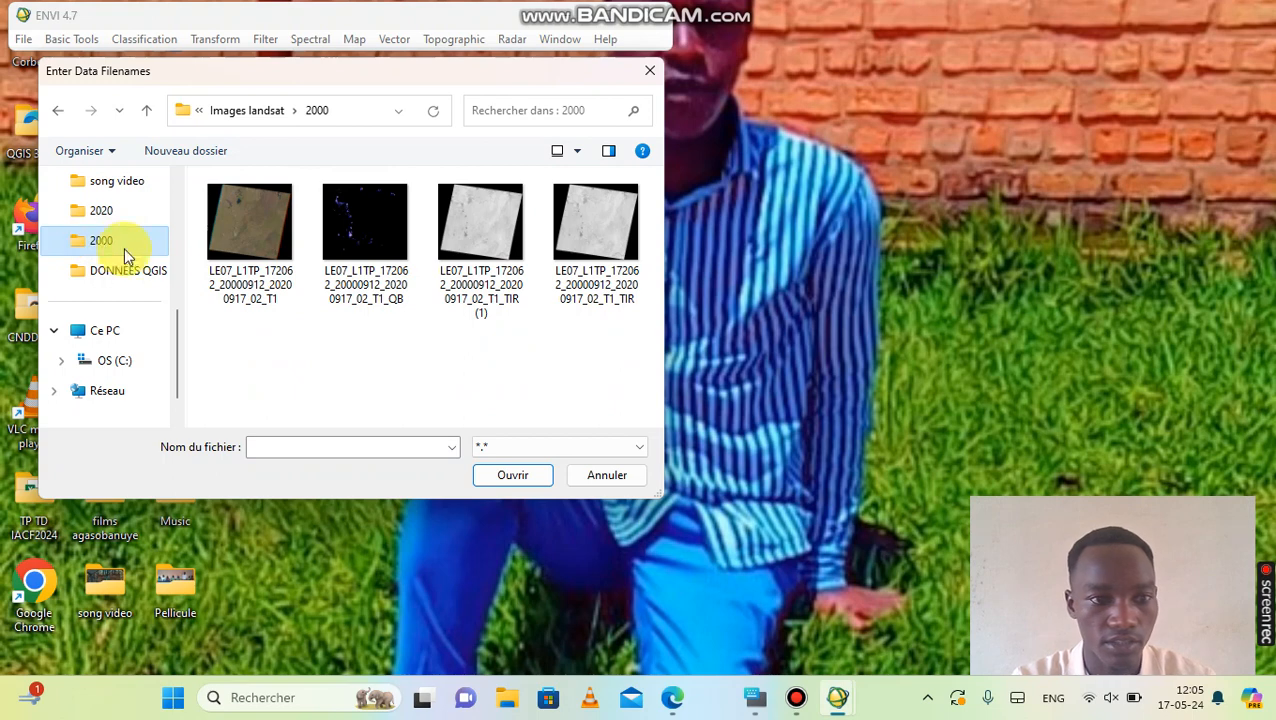
pyautogui.click(238, 238)
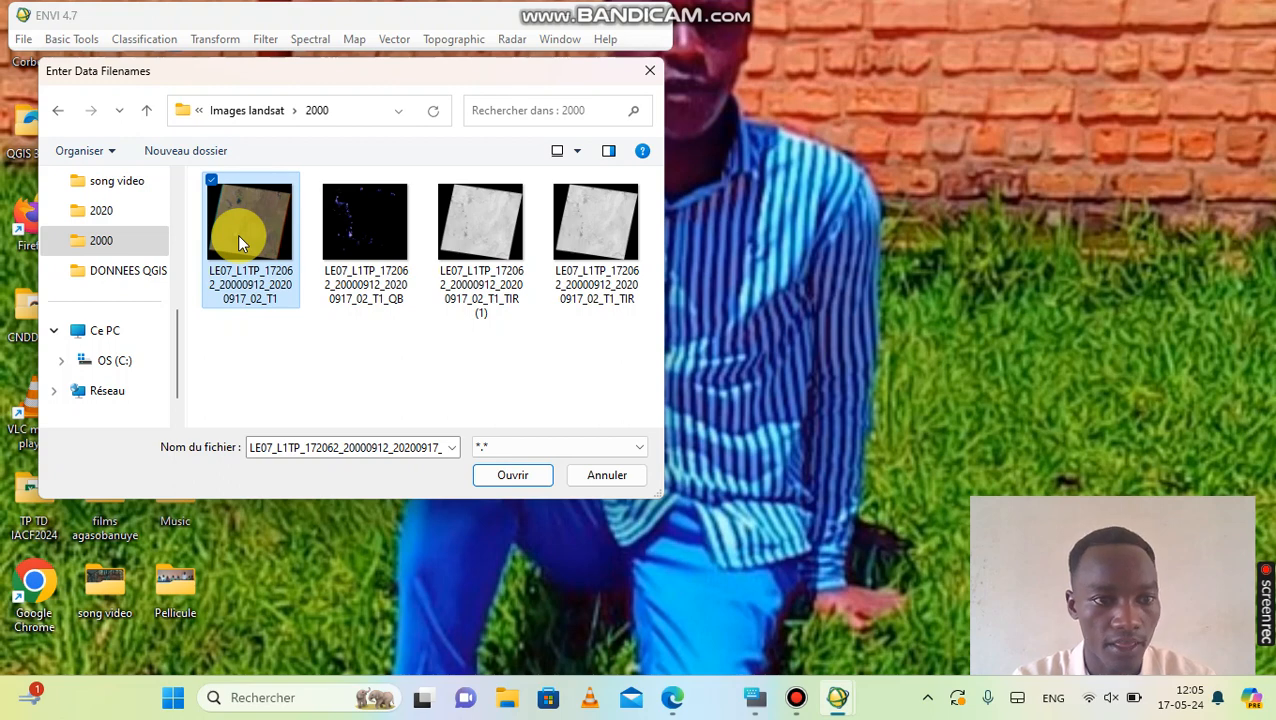
pyautogui.keyDown('ctrl'); pyautogui.click(493, 262); pyautogui.keyUp('ctrl')
pyautogui.keyDown('ctrl'); pyautogui.click(610, 226); pyautogui.keyUp('ctrl')
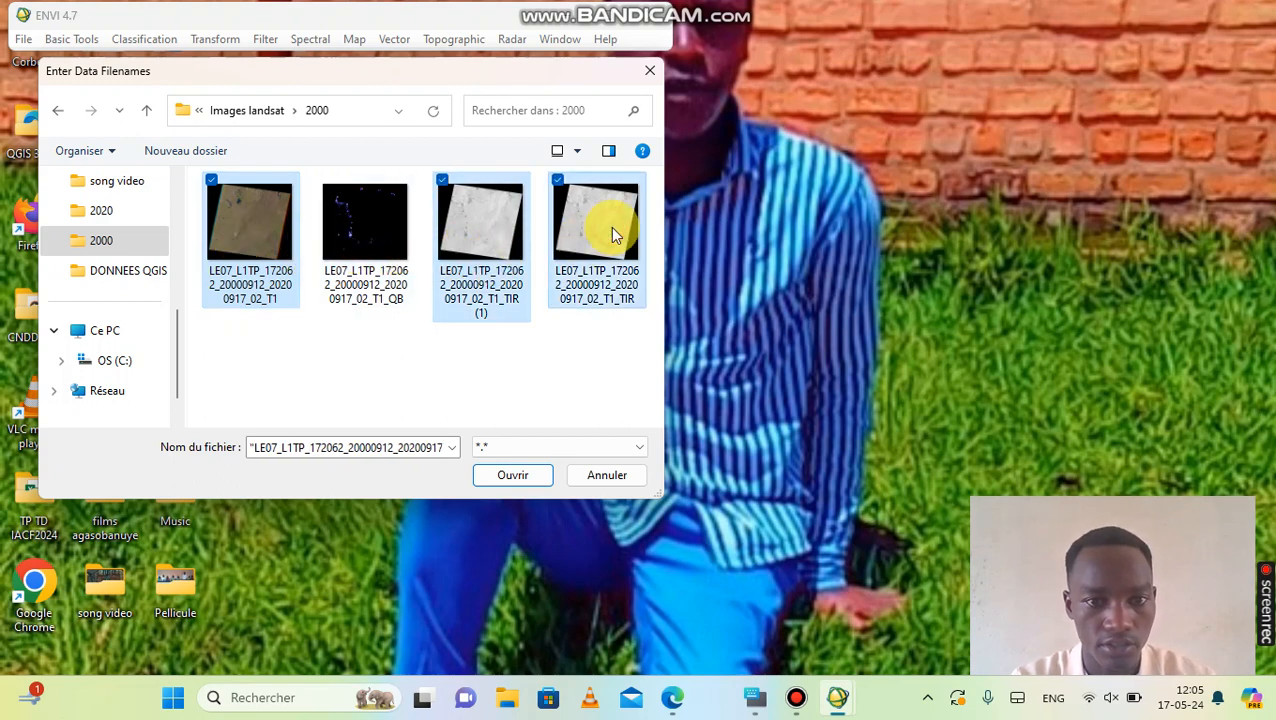
pyautogui.click(516, 476)
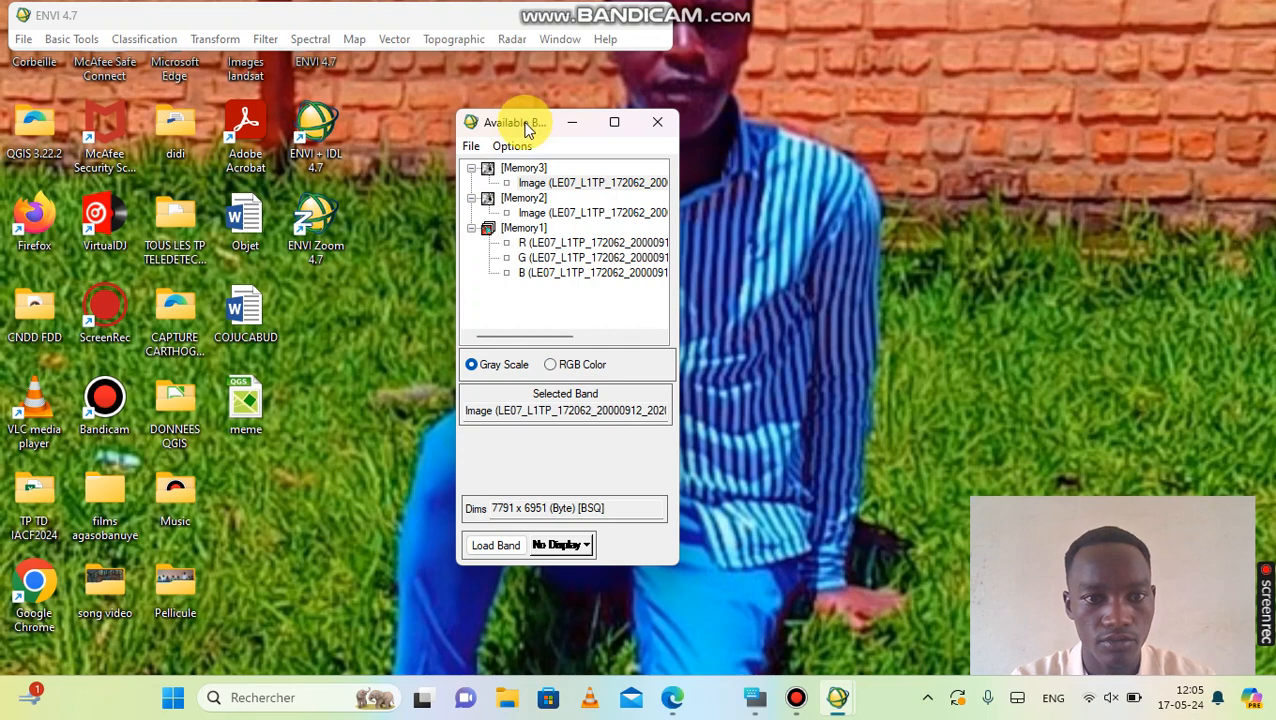
pyautogui.moveTo(527, 130); pyautogui.dragTo(1005, 37)
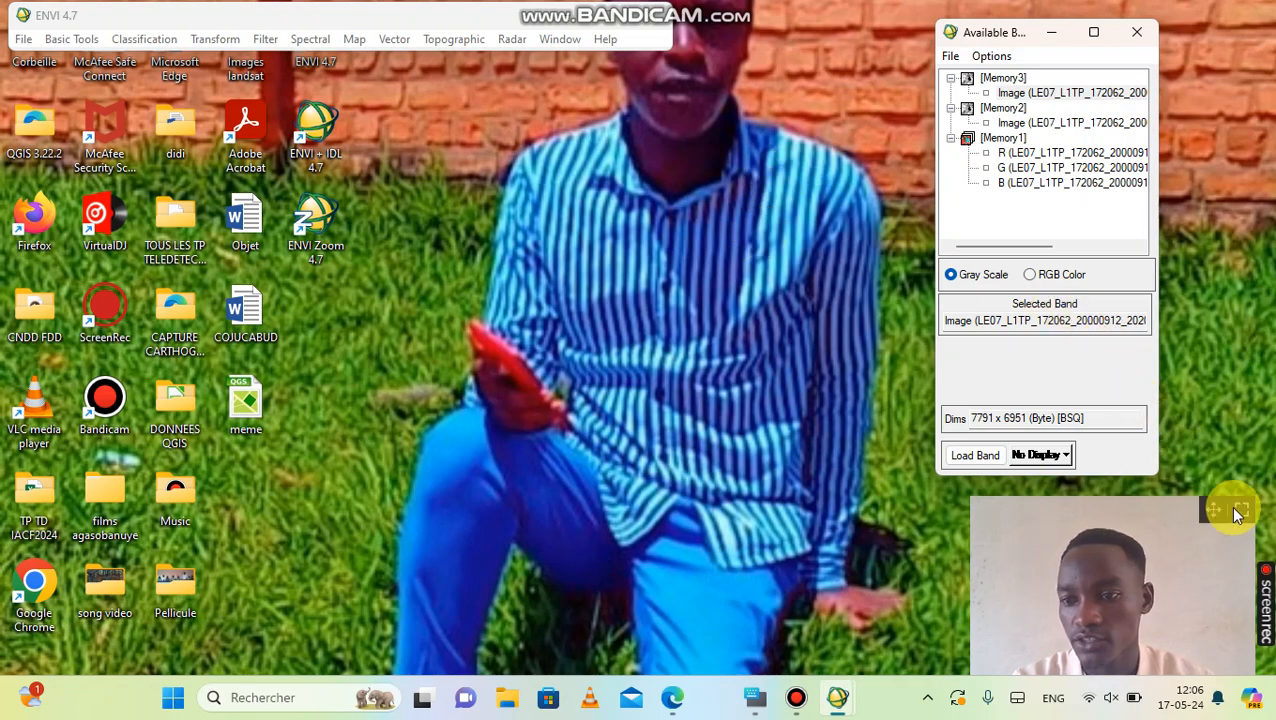
pyautogui.click(1241, 512)
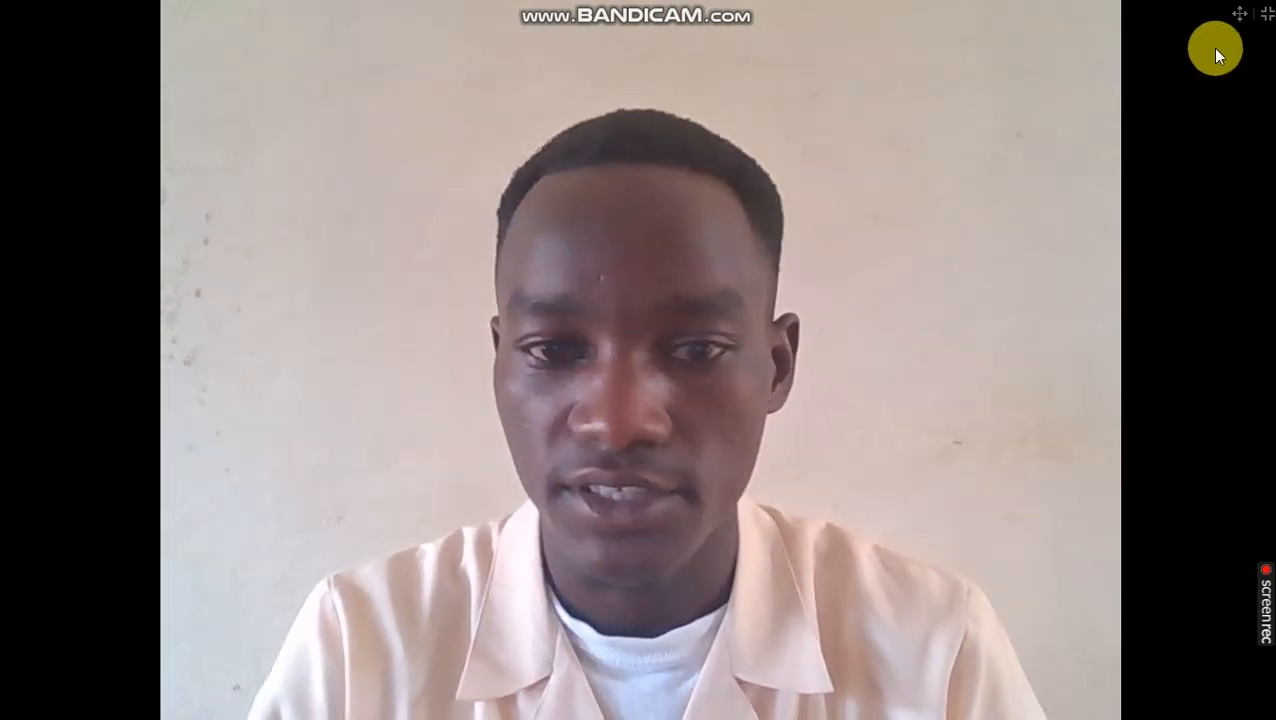
pyautogui.click(1269, 13)
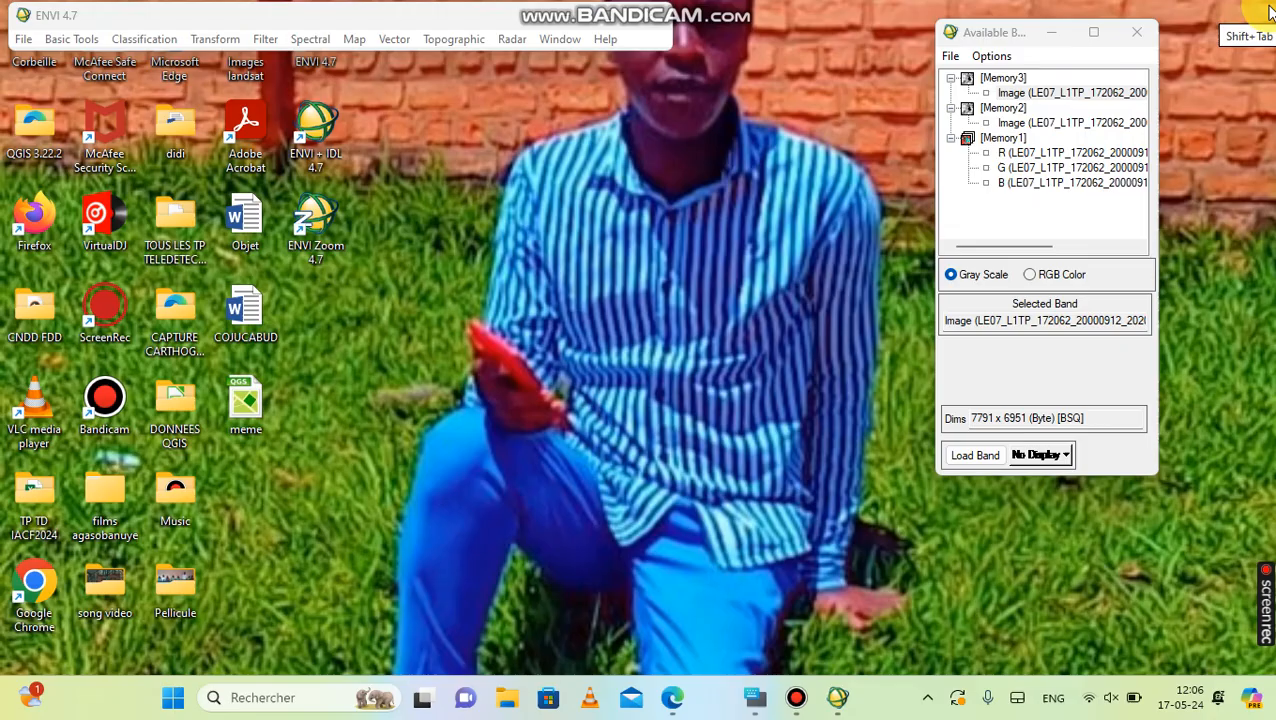
# Load the Memory1 image as an RGB composite of its R, G and B bands and show its lower central area.
pyautogui.click(1005, 139)
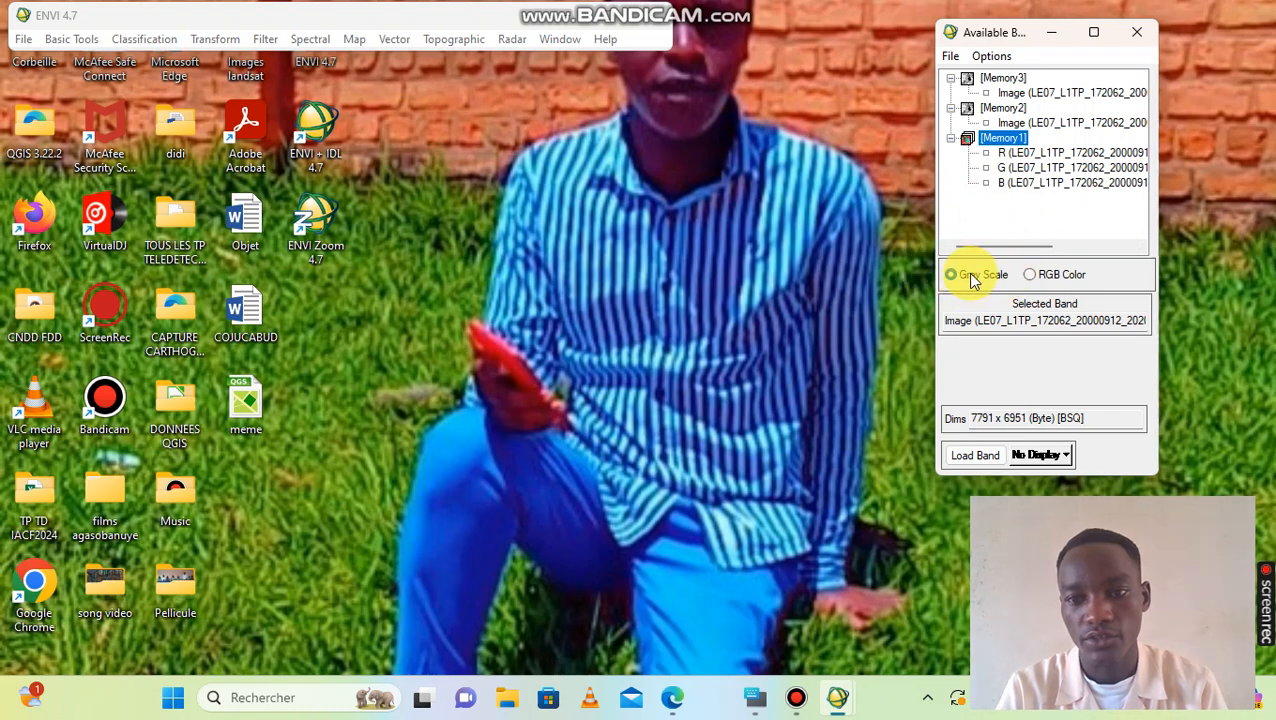
pyautogui.click(1033, 277)
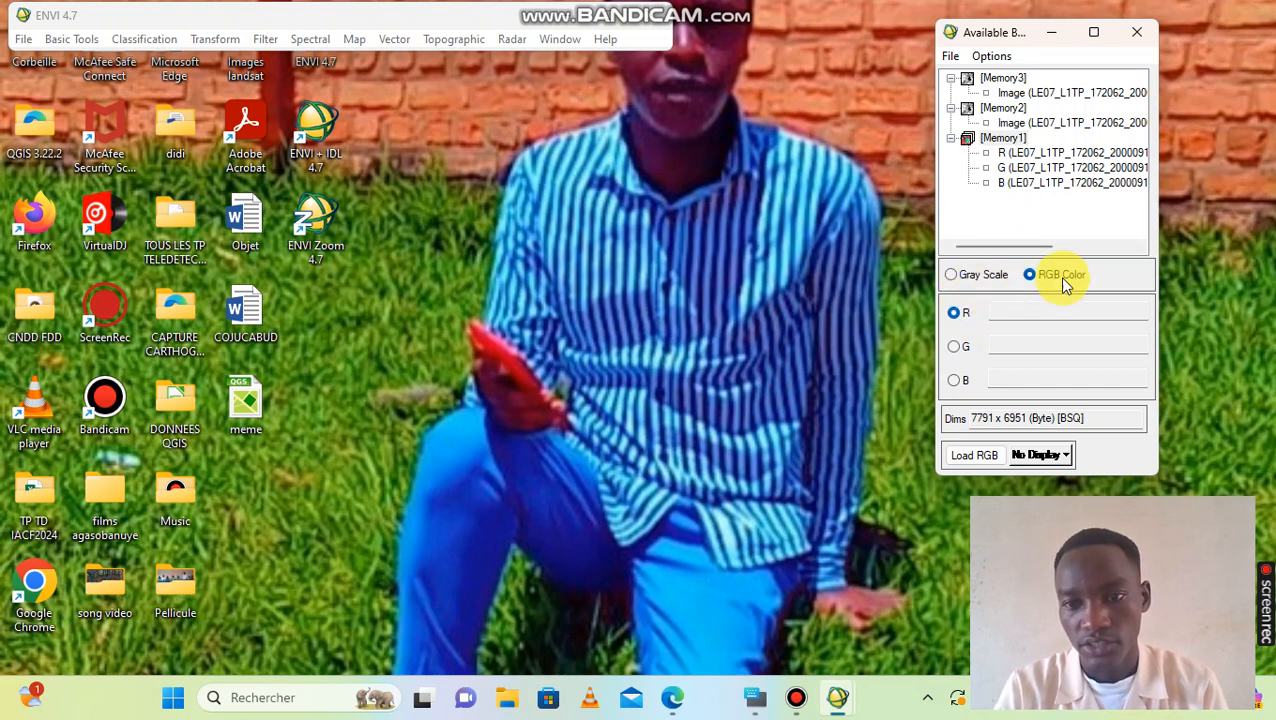
pyautogui.click(1016, 155)
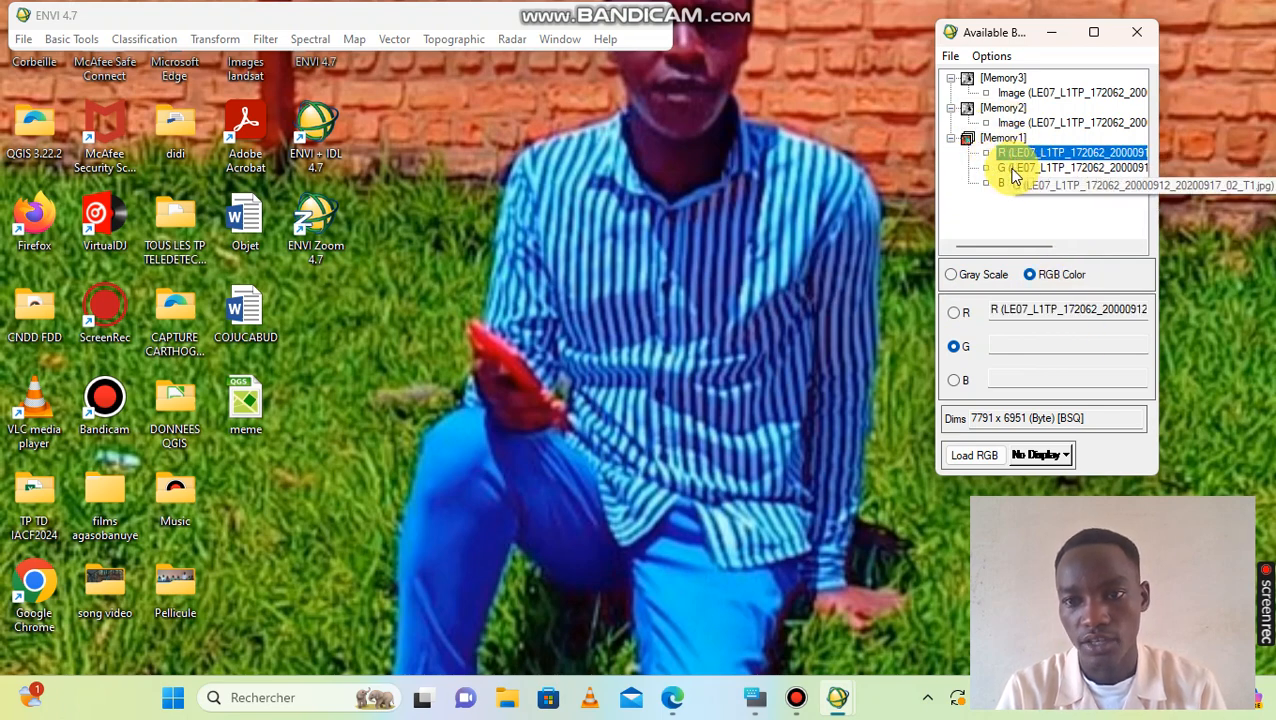
pyautogui.click(1013, 170)
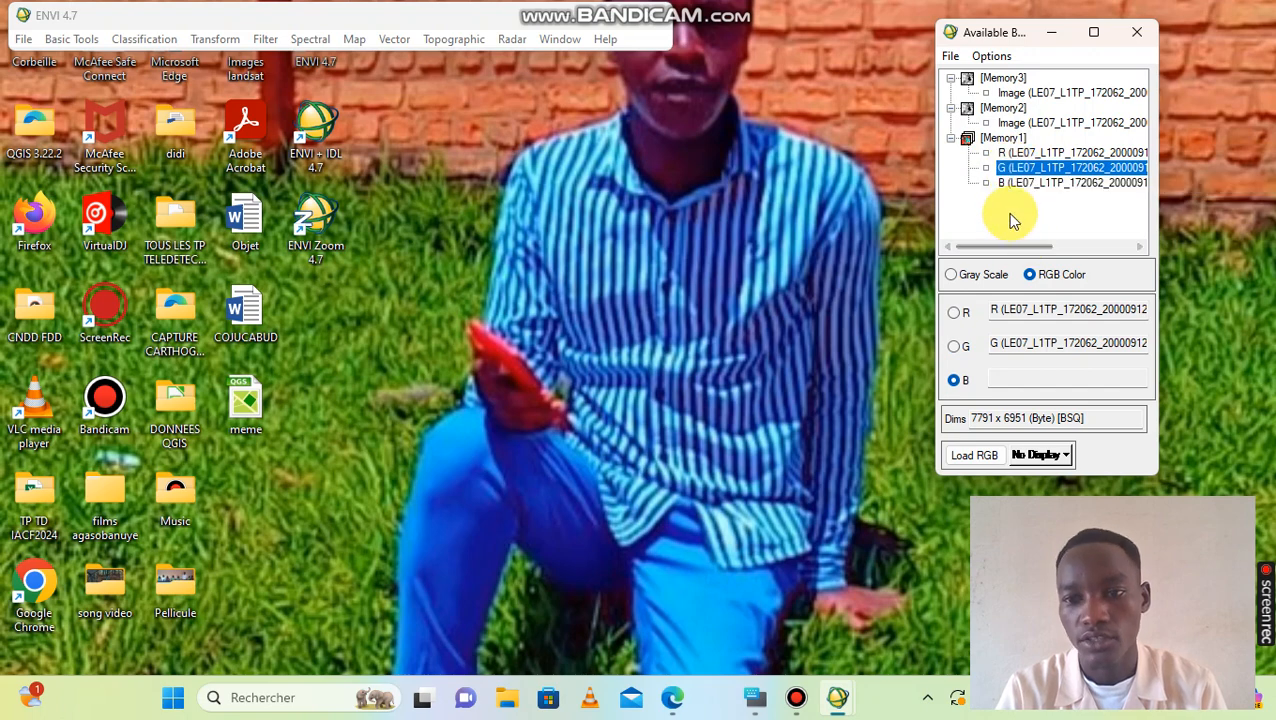
pyautogui.click(1003, 185)
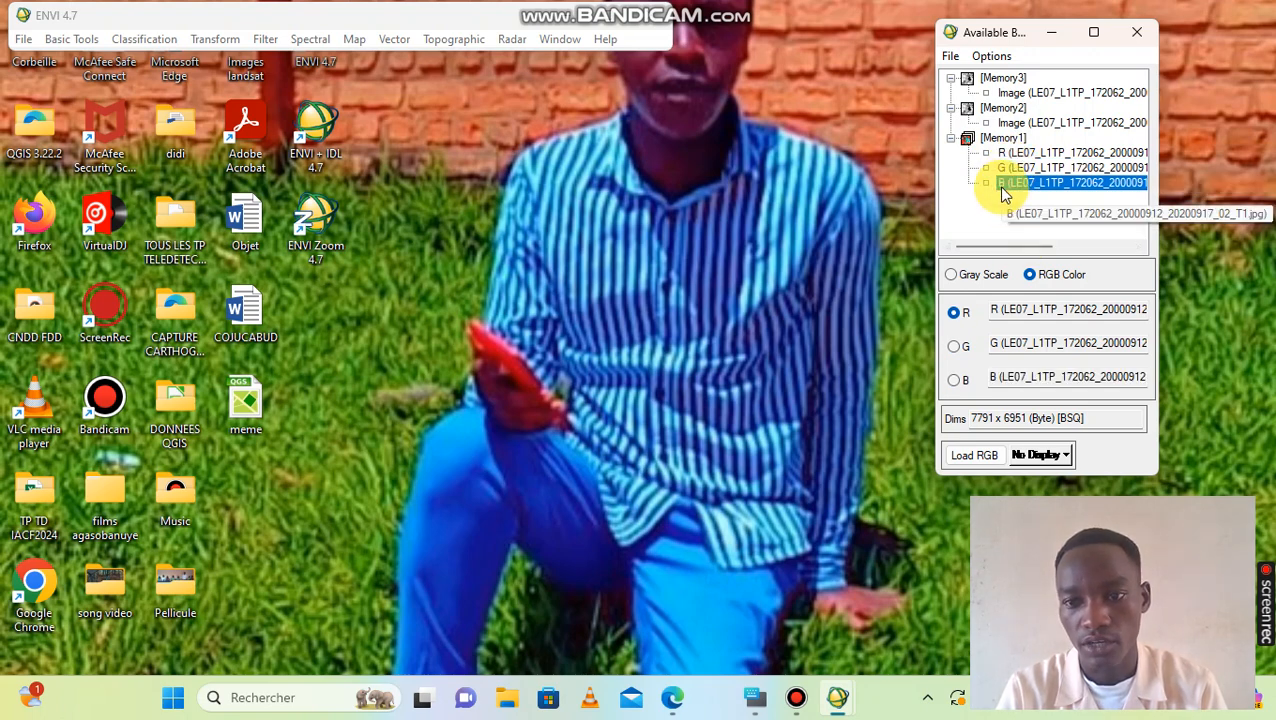
pyautogui.click(977, 457)
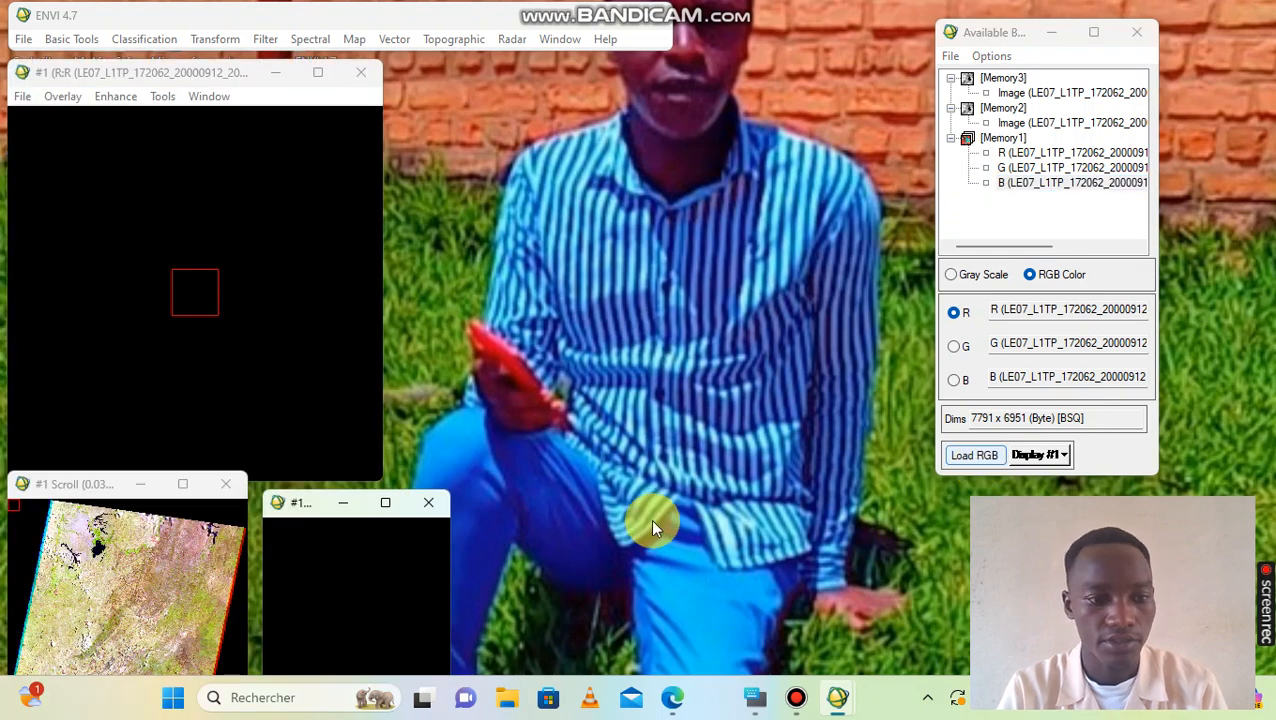
pyautogui.click(101, 632)
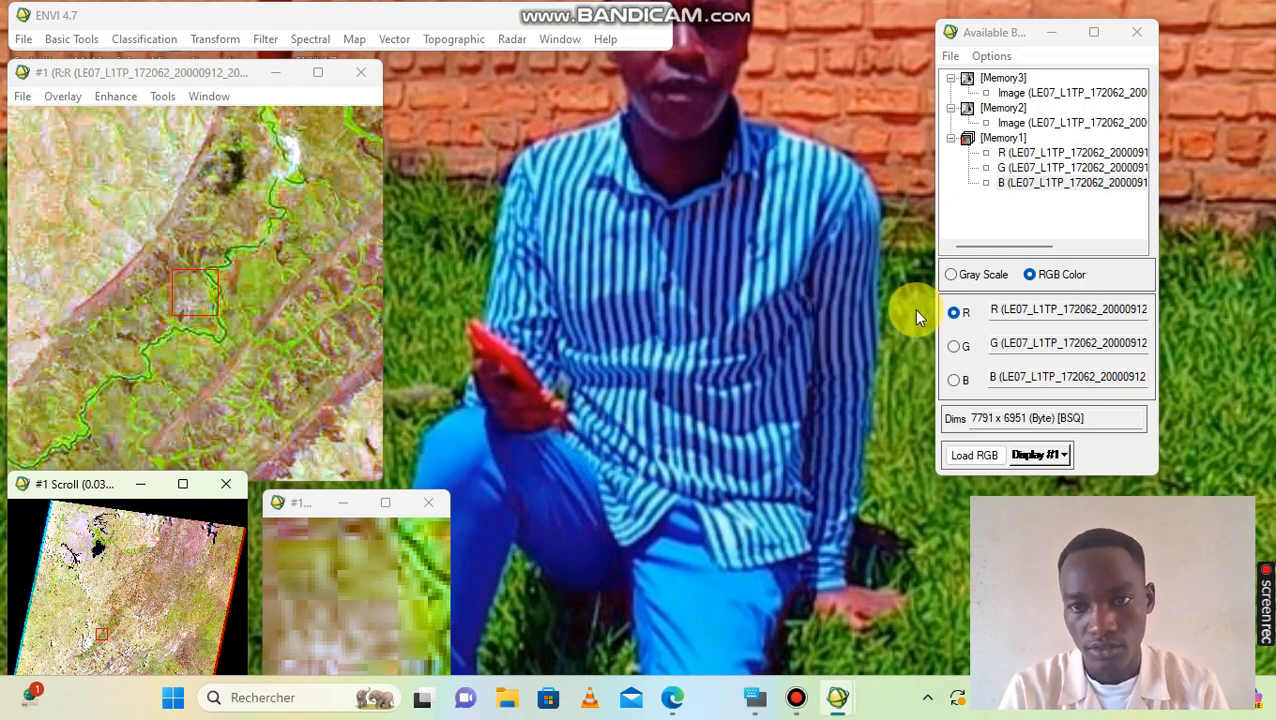
# Load the Memory2 thermal image for all three RGB channels into a new display, placed beside Display #1, and show its lower area.
pyautogui.click(1016, 108)
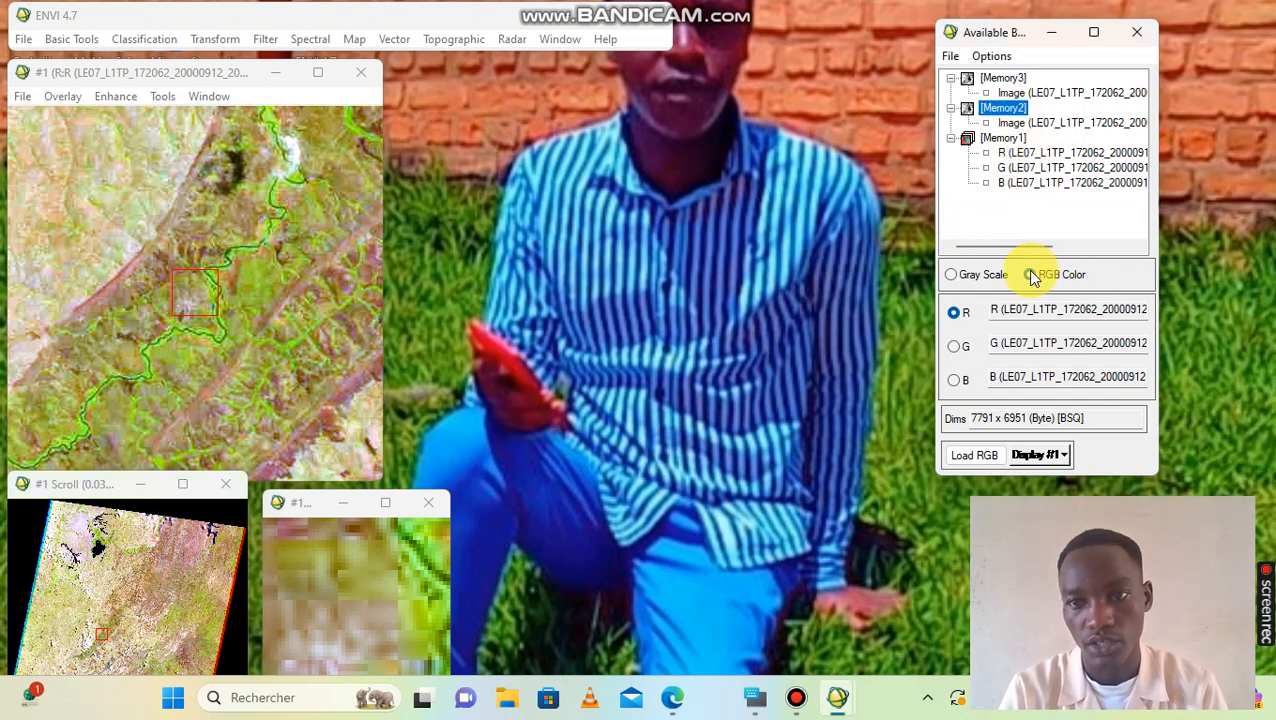
pyautogui.click(1035, 123)
pyautogui.click(1035, 123)
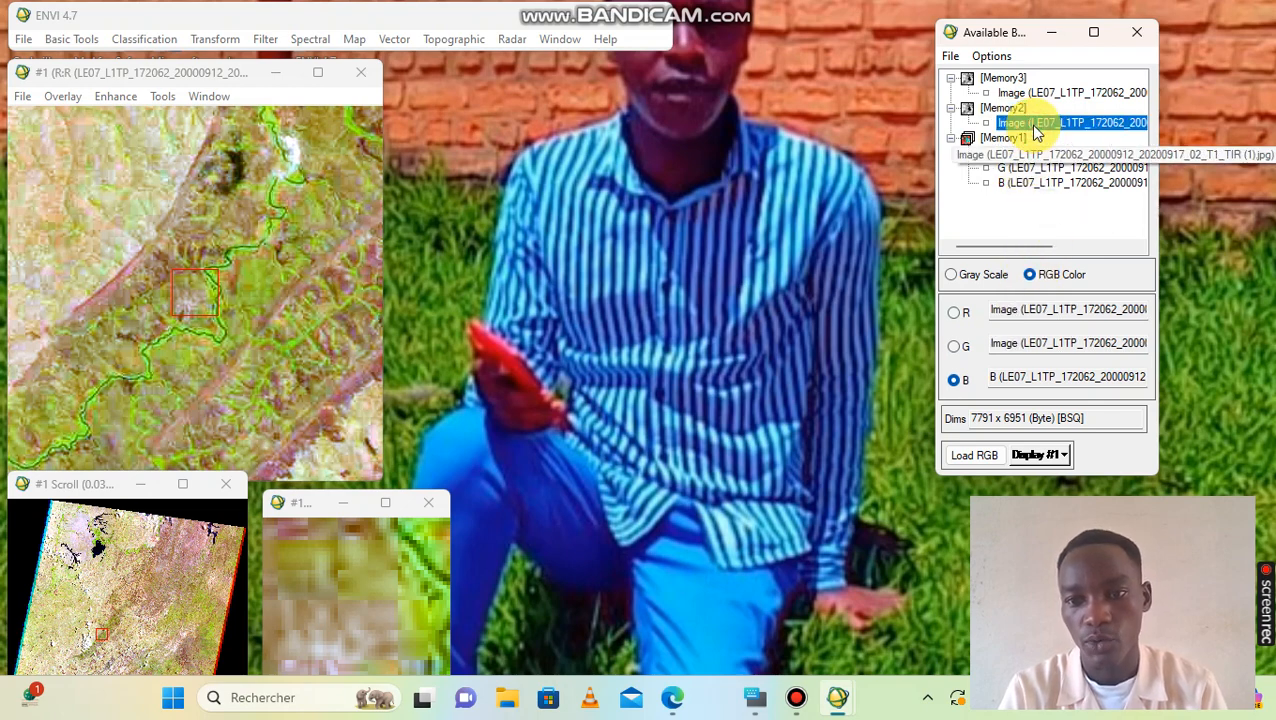
pyautogui.click(1035, 123)
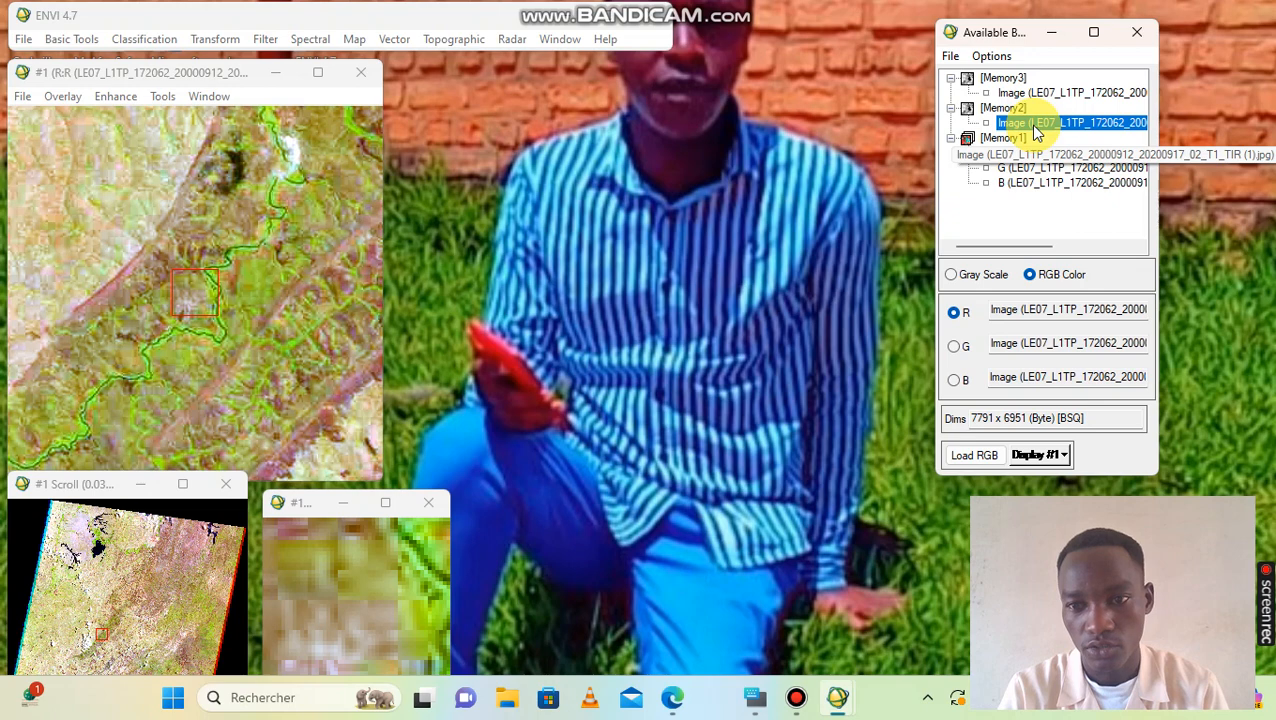
pyautogui.click(1067, 456)
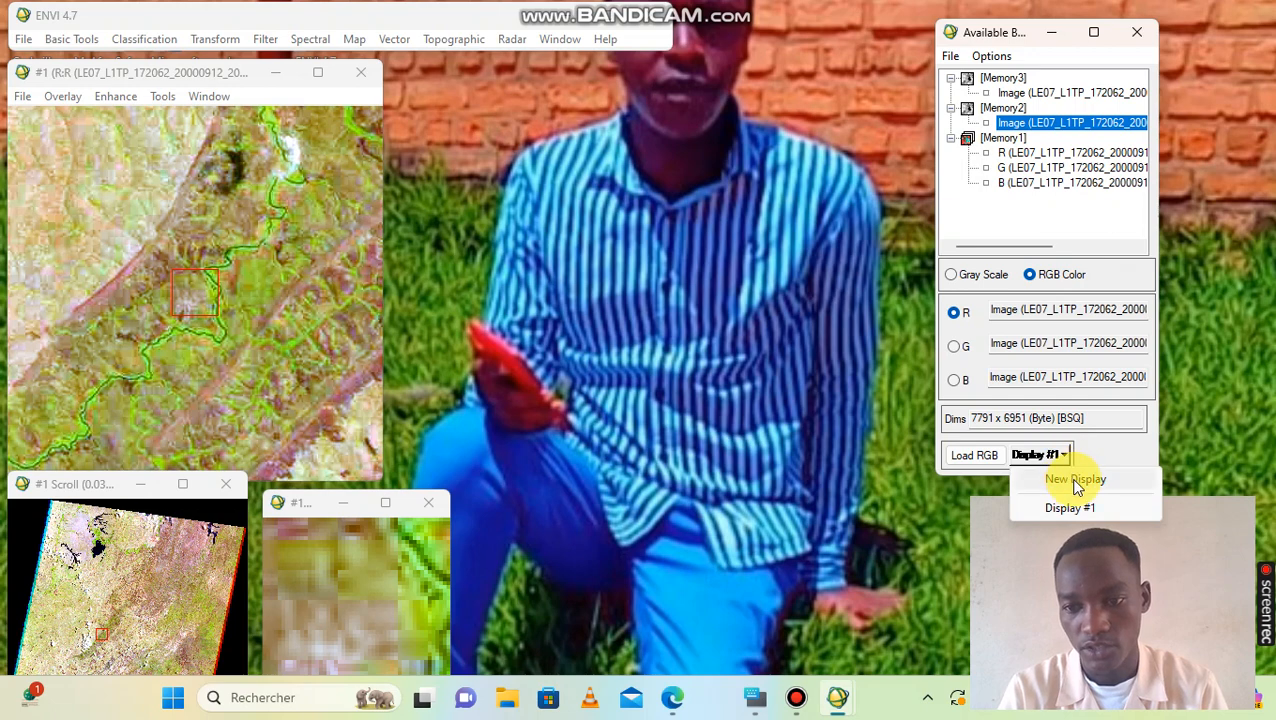
pyautogui.click(1075, 481)
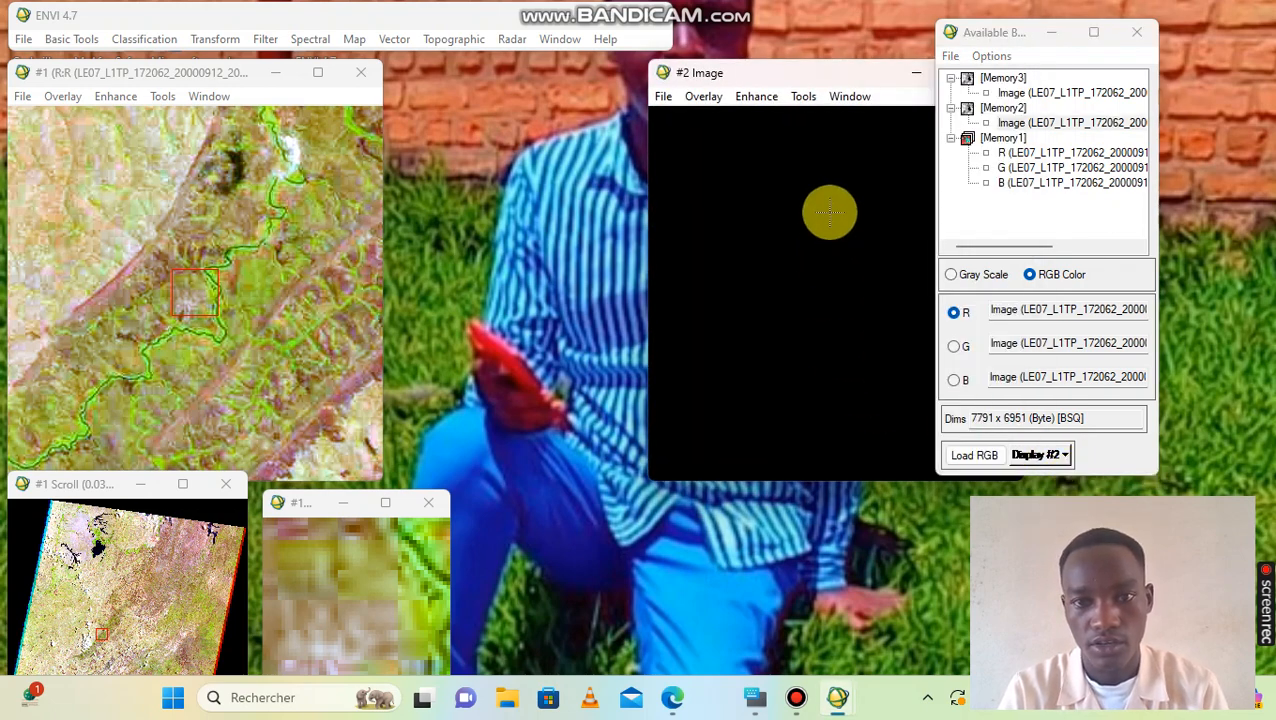
pyautogui.click(970, 458)
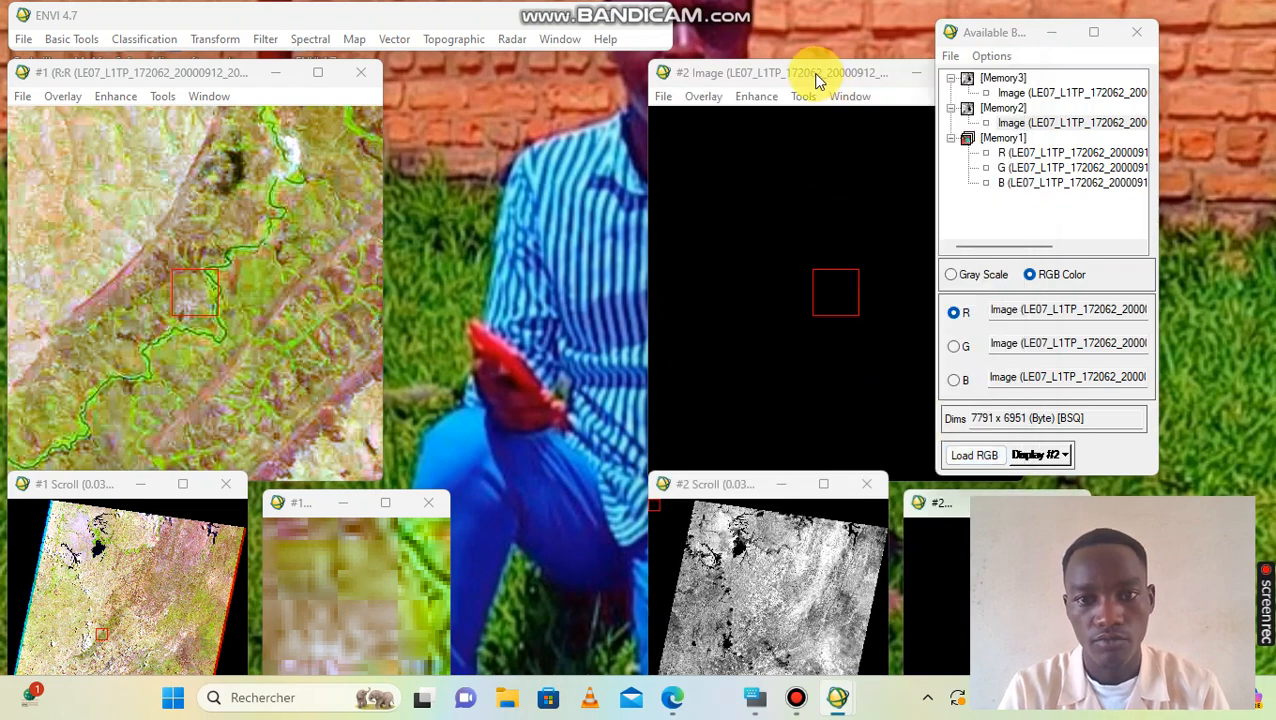
pyautogui.moveTo(815, 80); pyautogui.dragTo(574, 80)
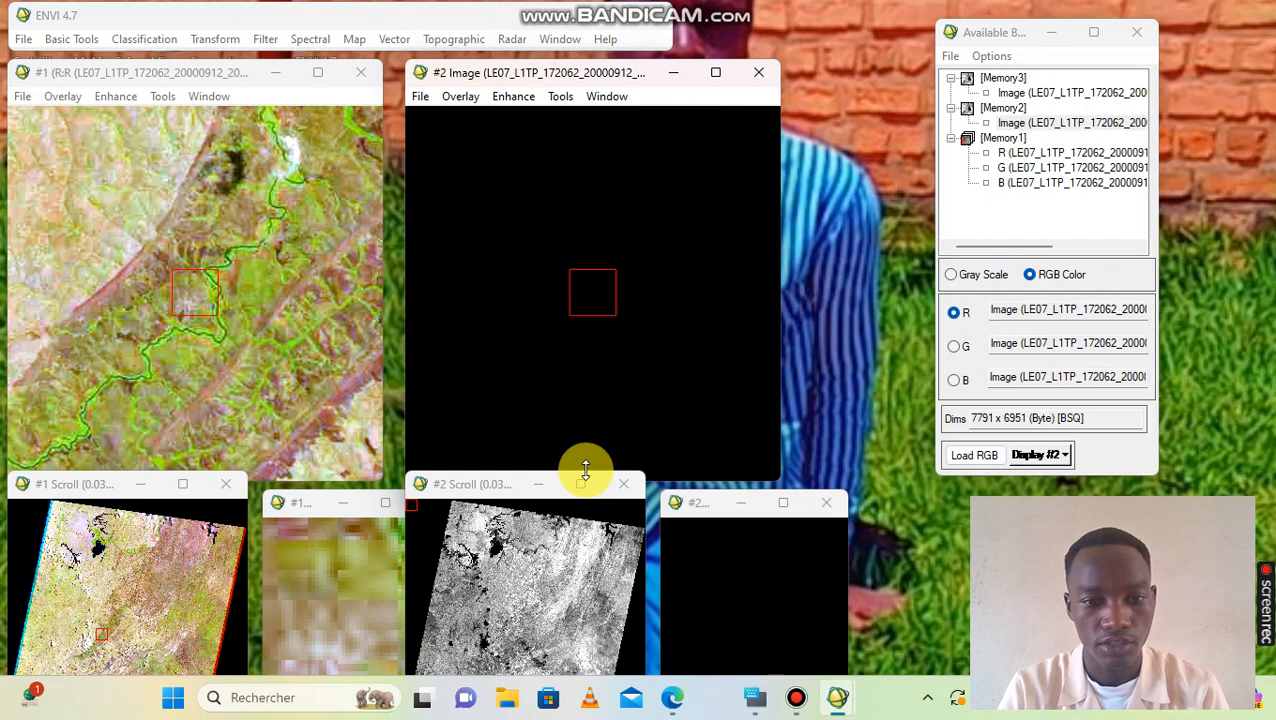
pyautogui.click(505, 652)
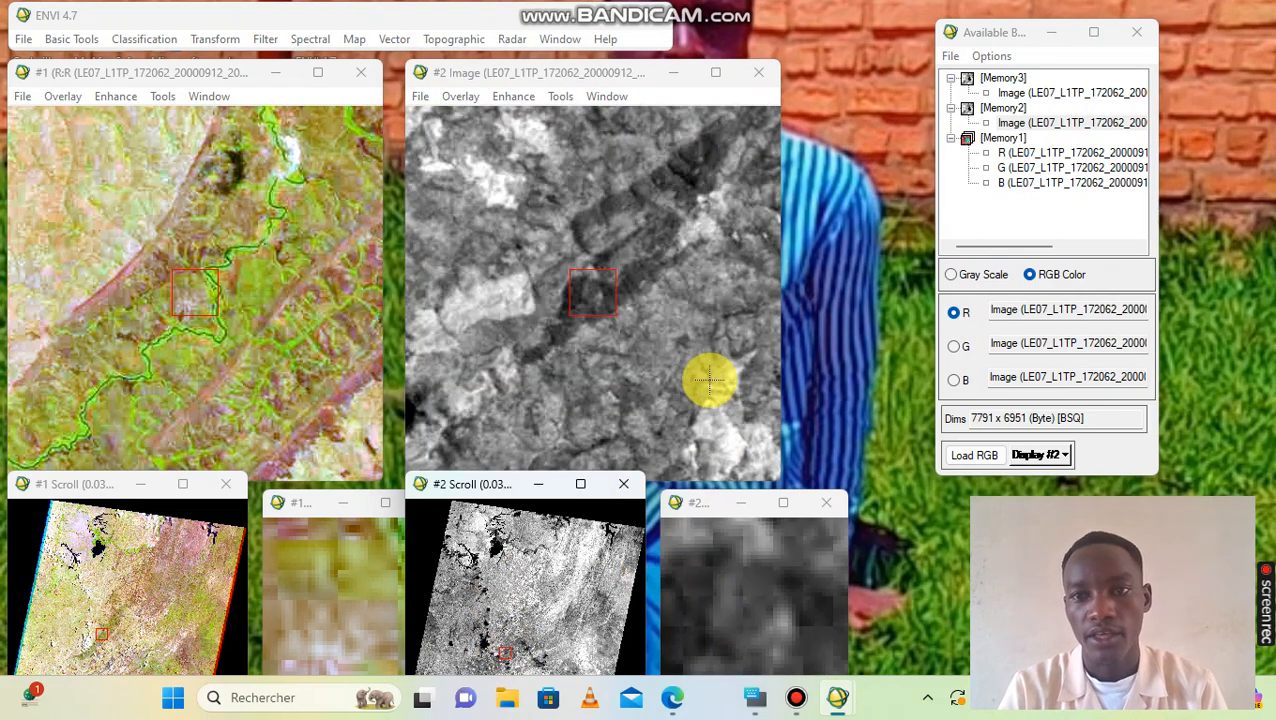
# Load the Memory3 image in RGB Color mode into a third display, placed beside Display #2, and show its lower area.
pyautogui.click(1001, 78)
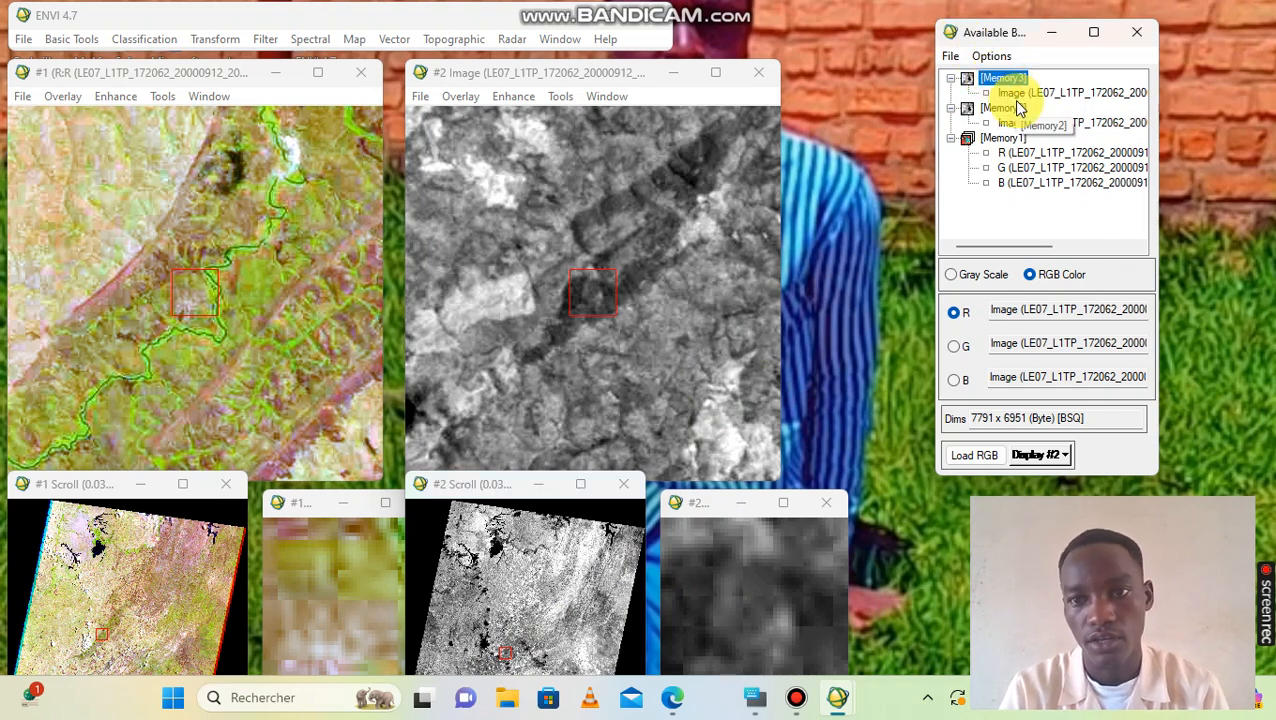
pyautogui.click(1031, 275)
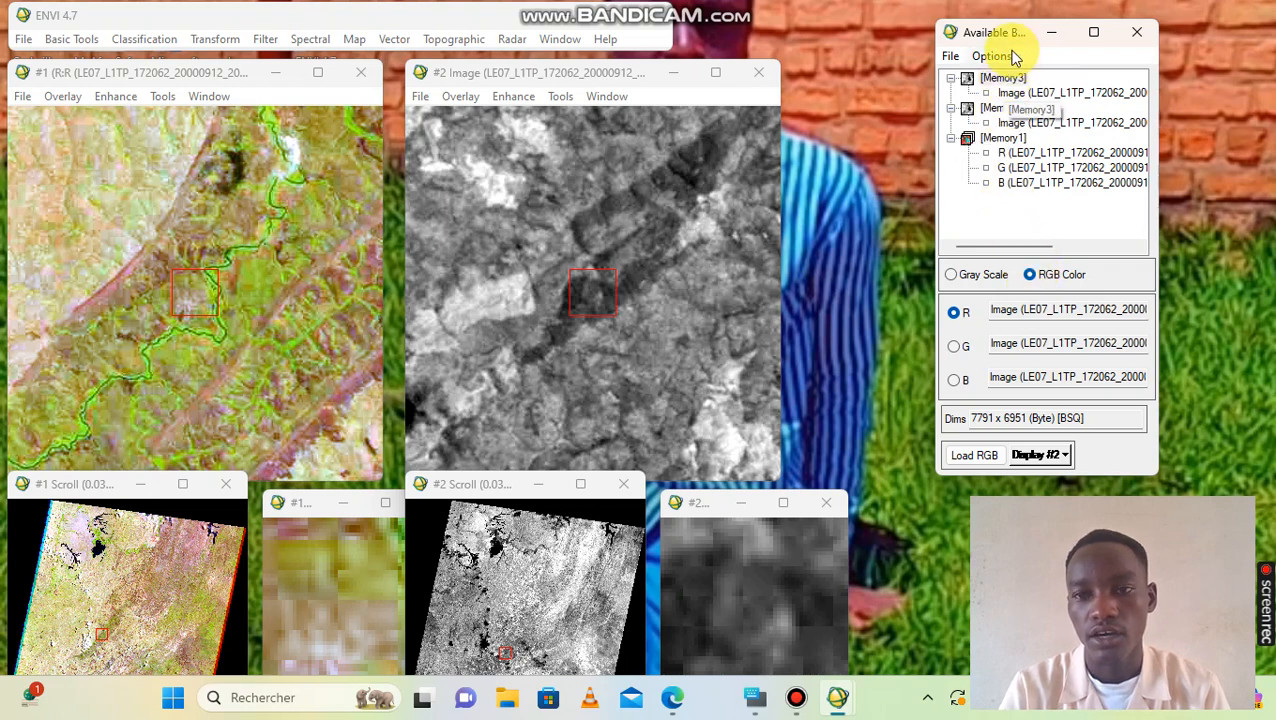
pyautogui.click(1014, 93)
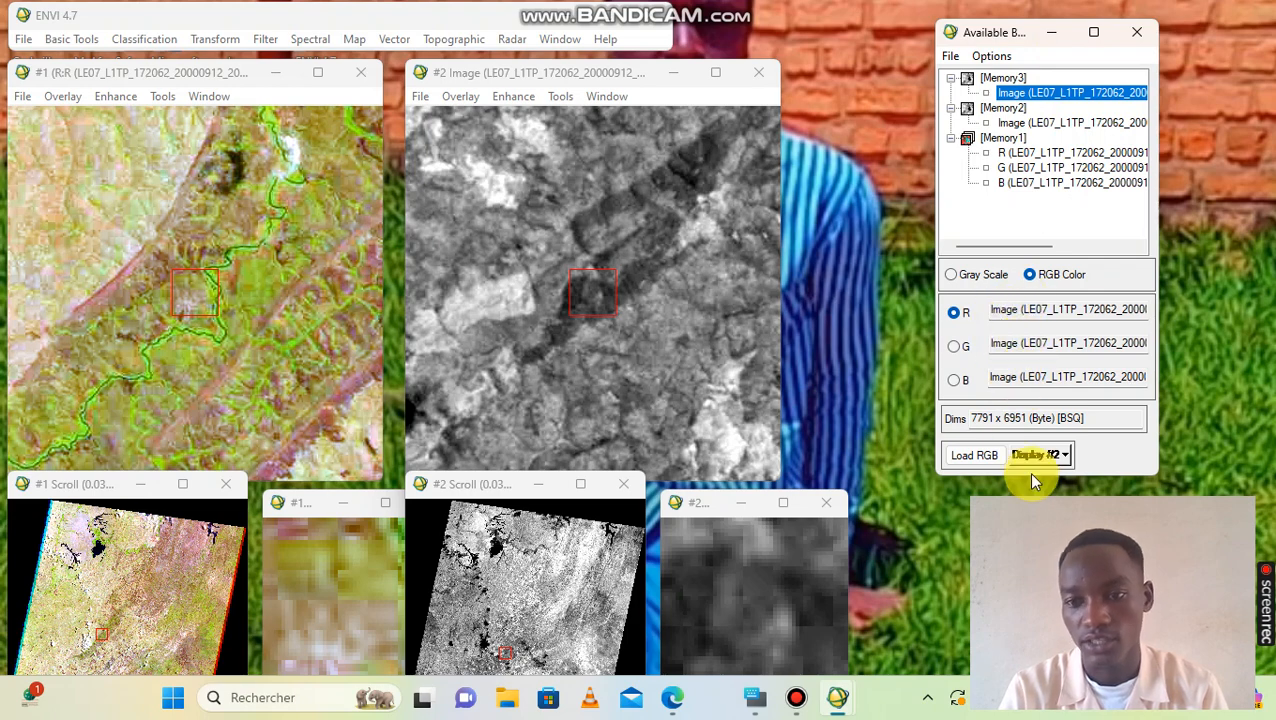
pyautogui.click(1058, 458)
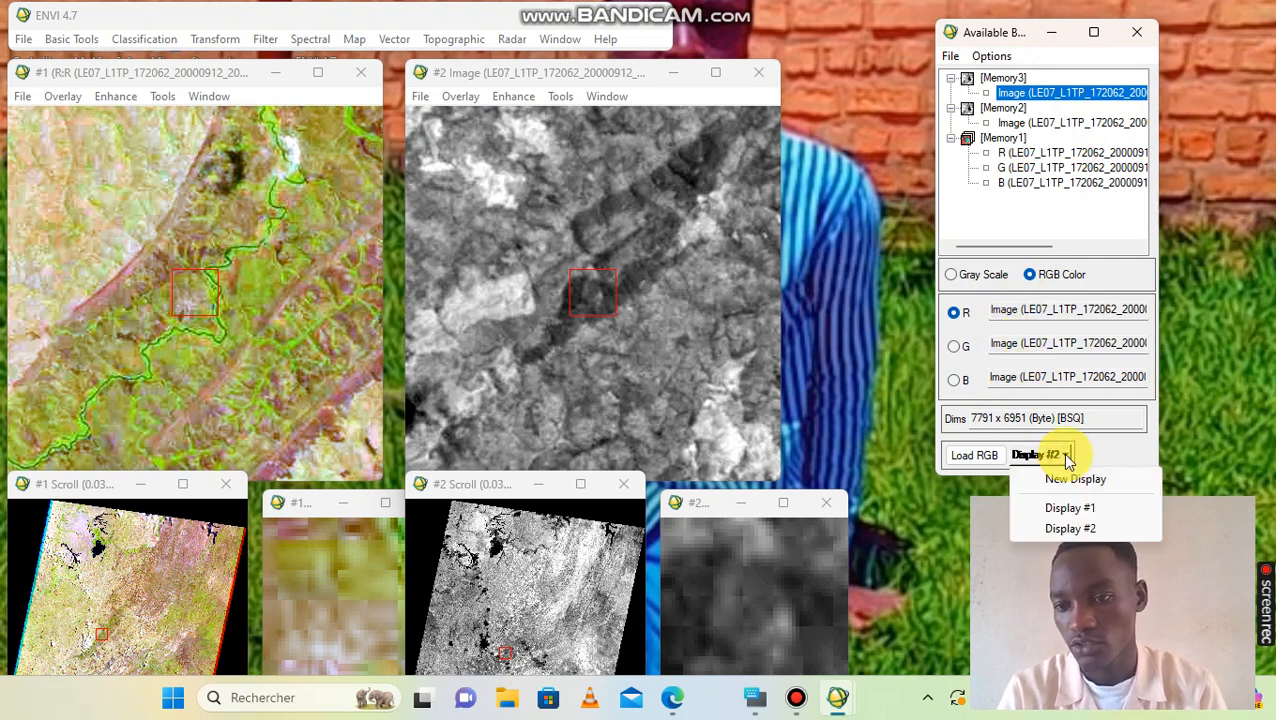
pyautogui.click(1071, 482)
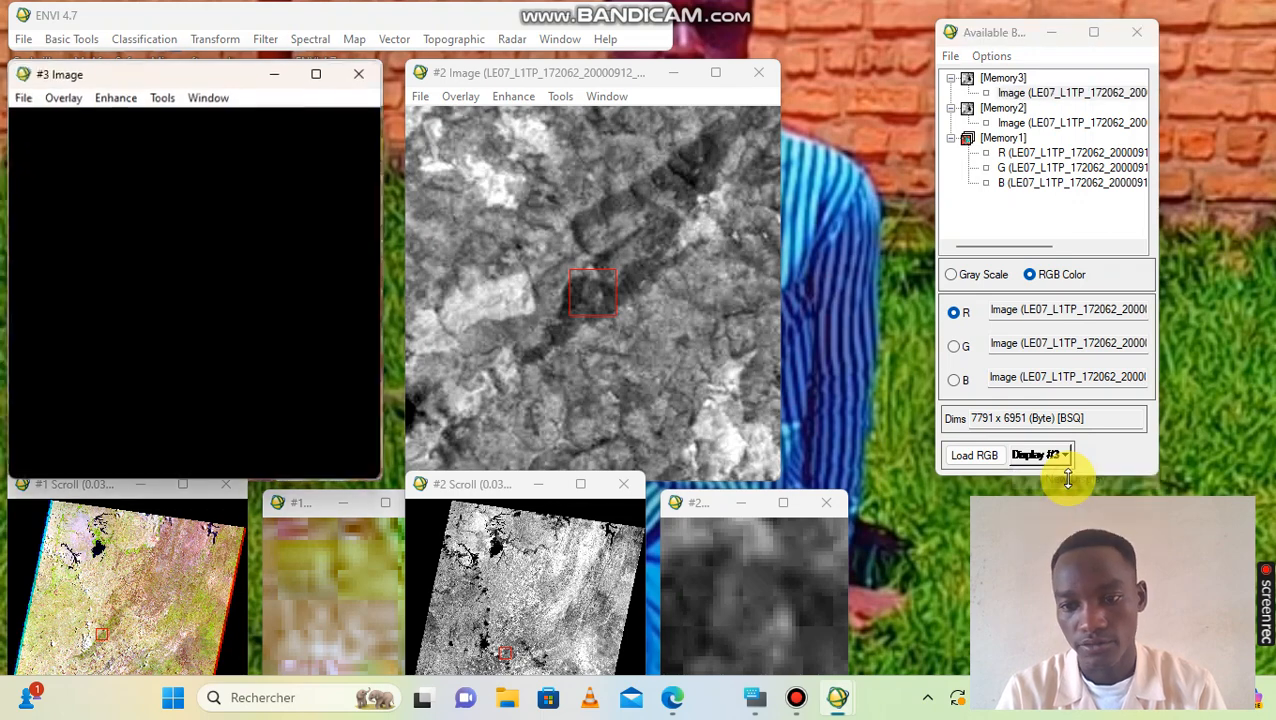
pyautogui.click(978, 459)
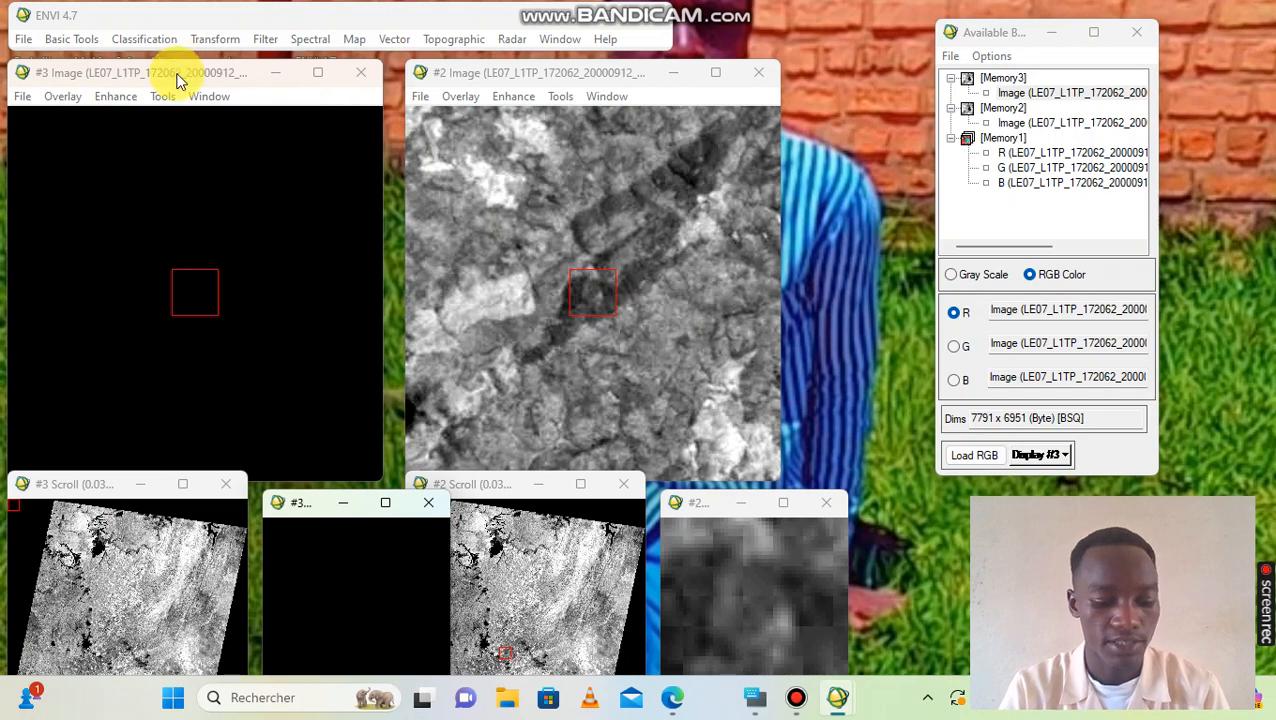
pyautogui.moveTo(178, 80); pyautogui.dragTo(990, 68)
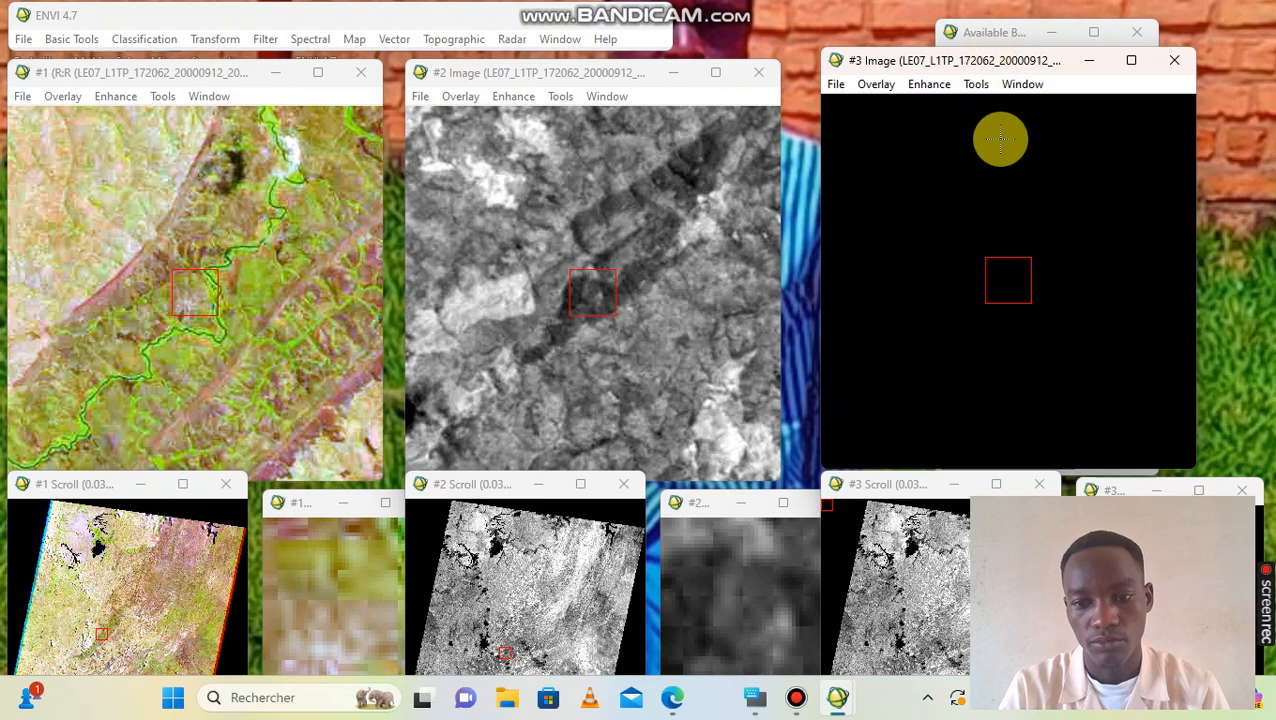
pyautogui.click(906, 648)
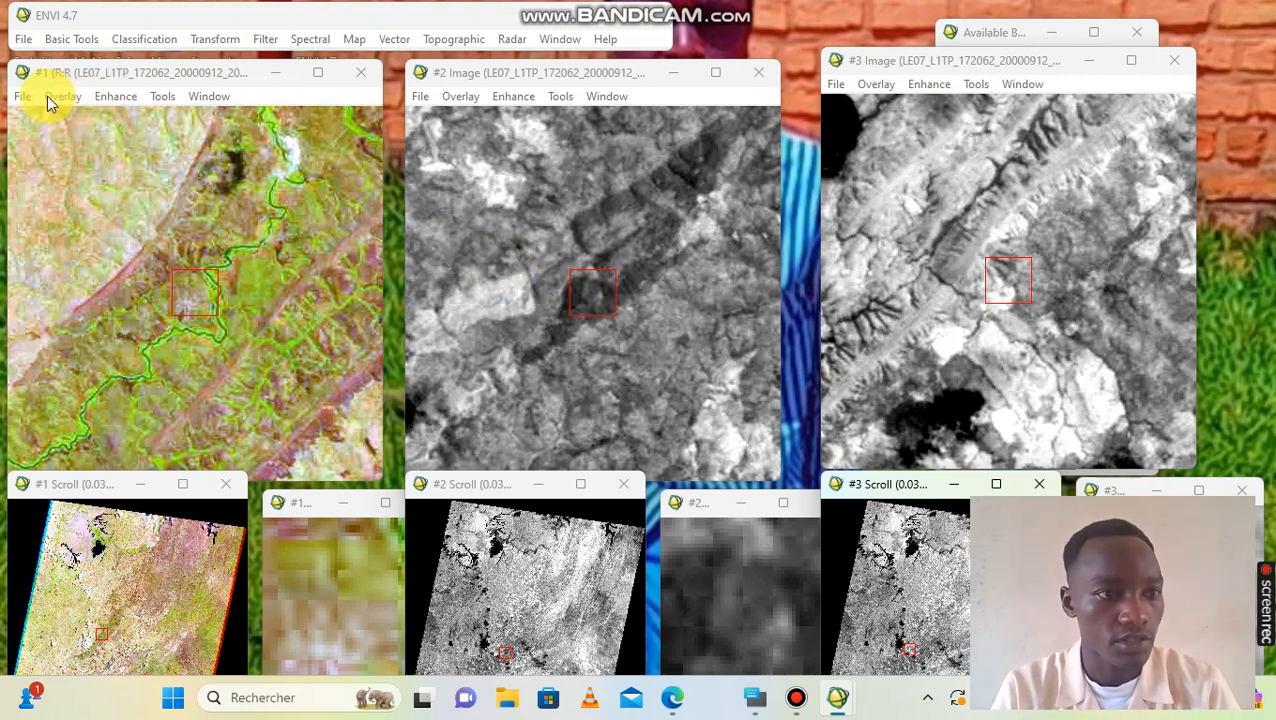
# Link Displays #1, #2 and #3 using Display #1 for size and position, with dynamic overlay on and 0% transparency.
pyautogui.click(163, 97)
pyautogui.moveTo(188, 120)
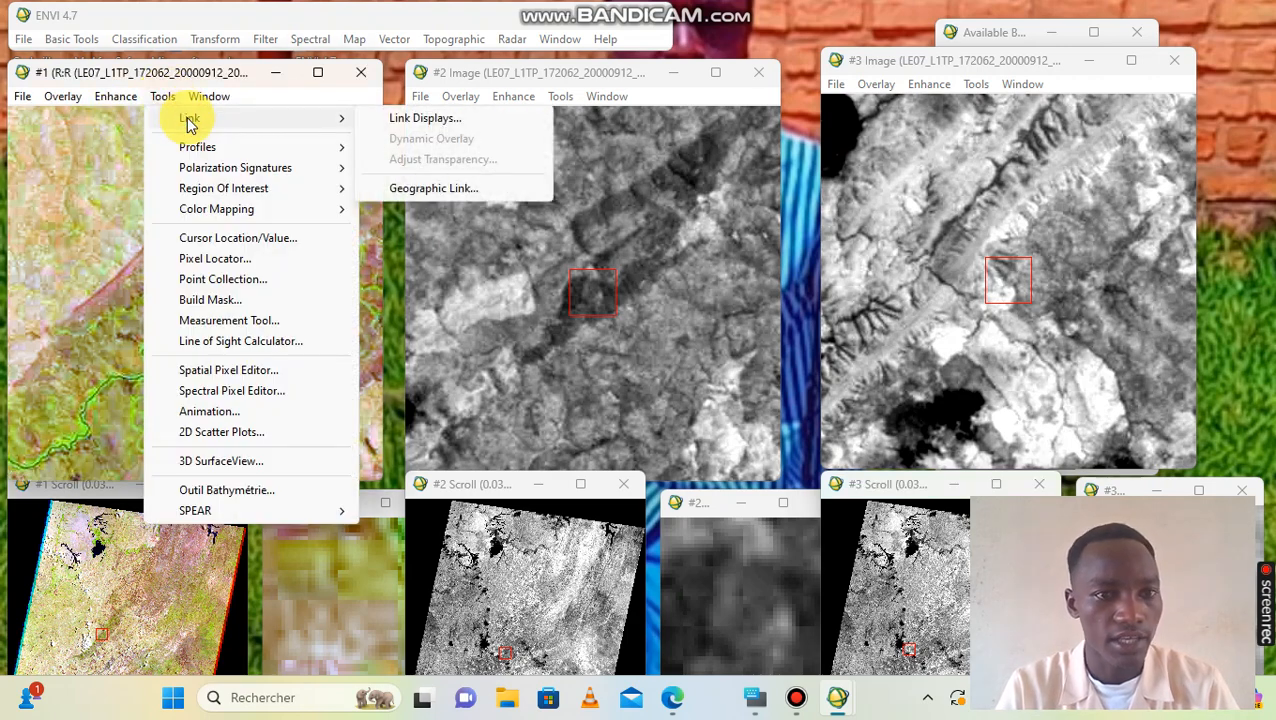
pyautogui.click(404, 118)
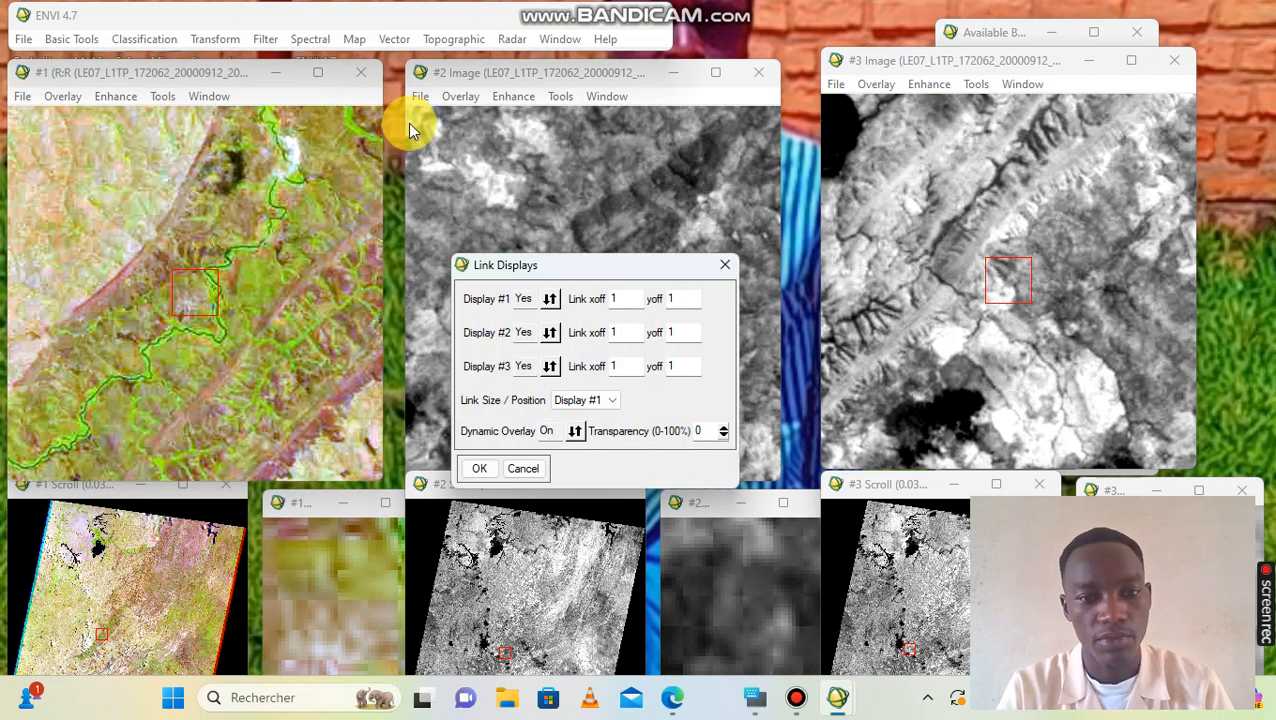
pyautogui.click(478, 470)
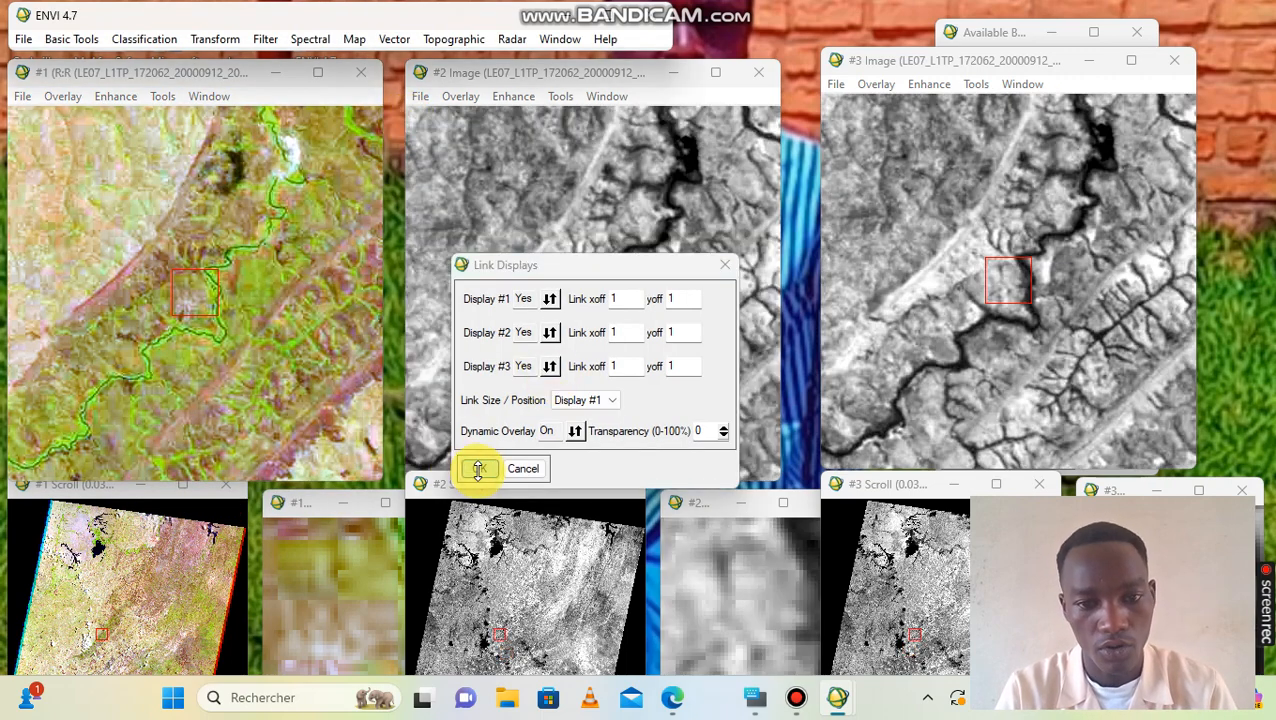